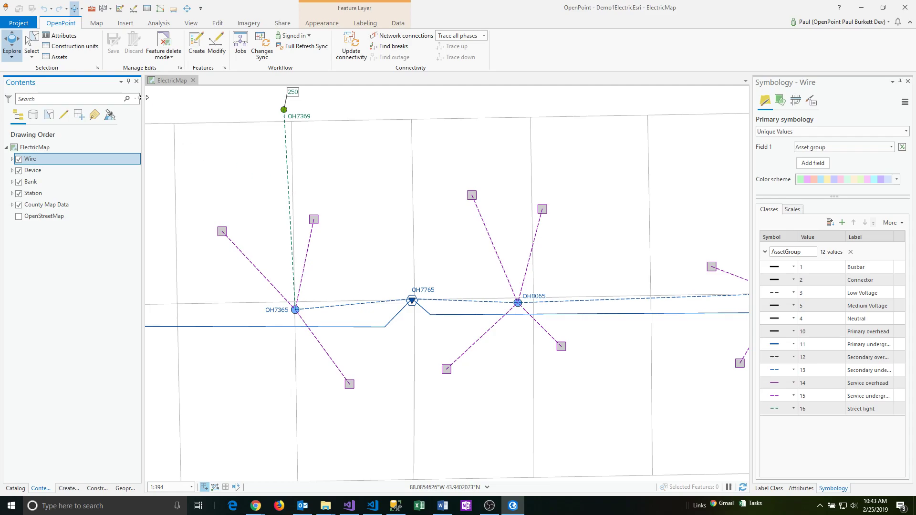
Make Rectangle the active selection tool from the Map tab's Select dropdown
left_click(96, 22)
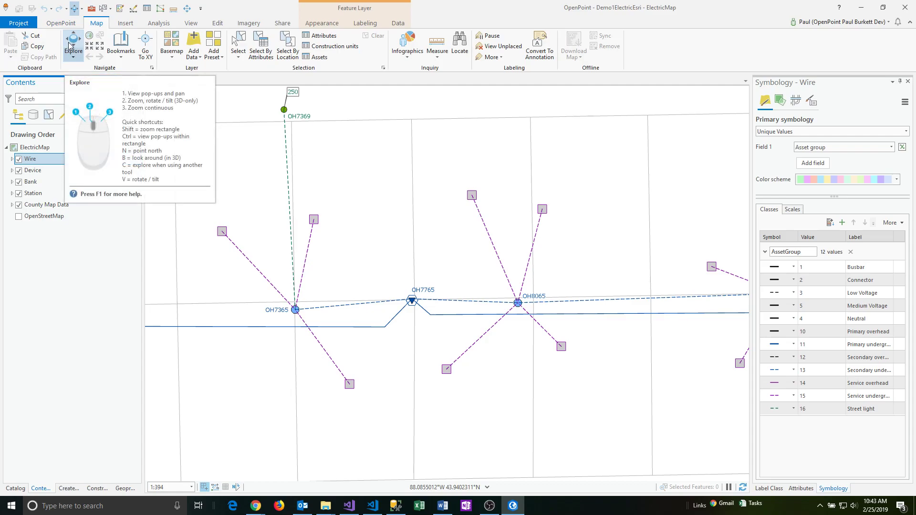
left_click(238, 55)
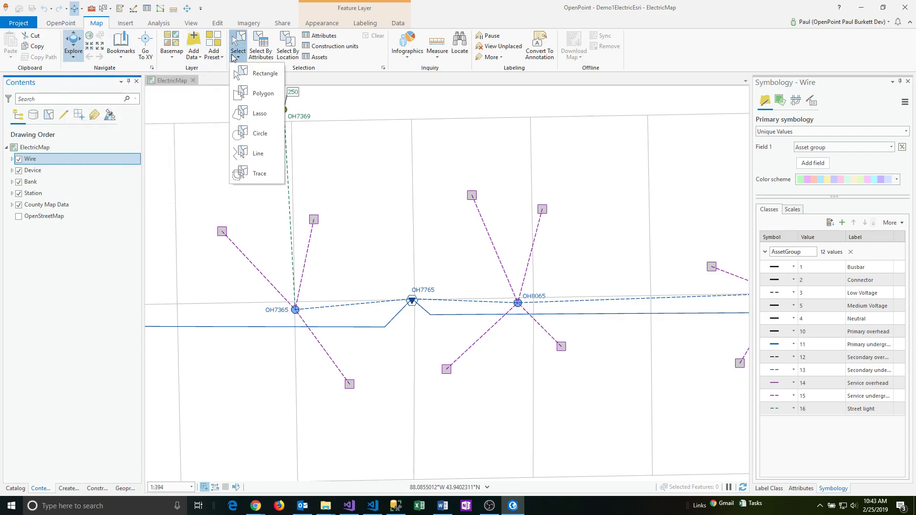
left_click(259, 74)
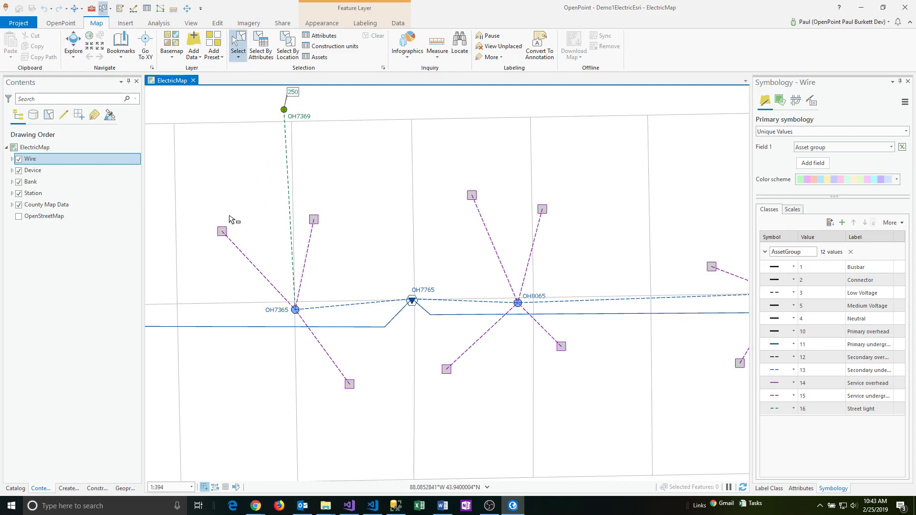
Box-select the eight features around OH7365 and list them in the Attributes pane
left_click_drag(196, 180, 370, 322)
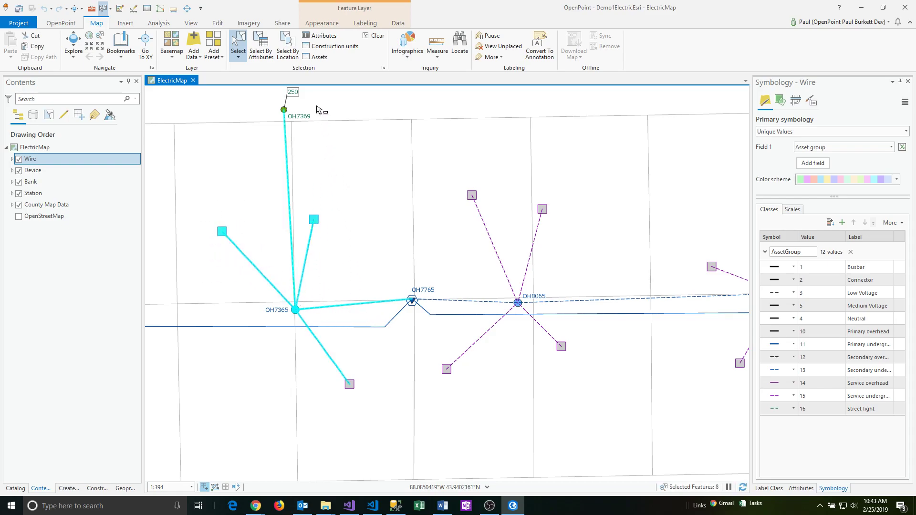
left_click(321, 36)
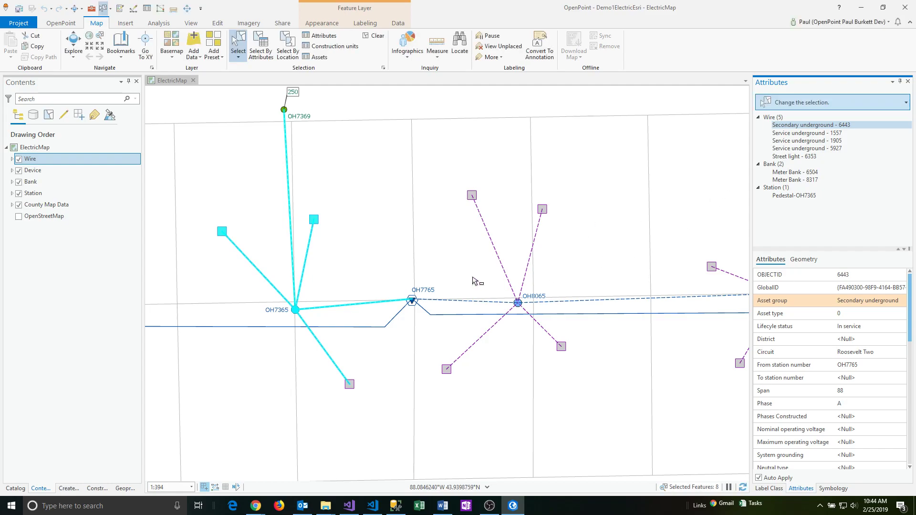
Add the OH8065 wire to the selection and drop Service underground 4283, leaving nine features
left_click_drag(463, 238, 552, 262)
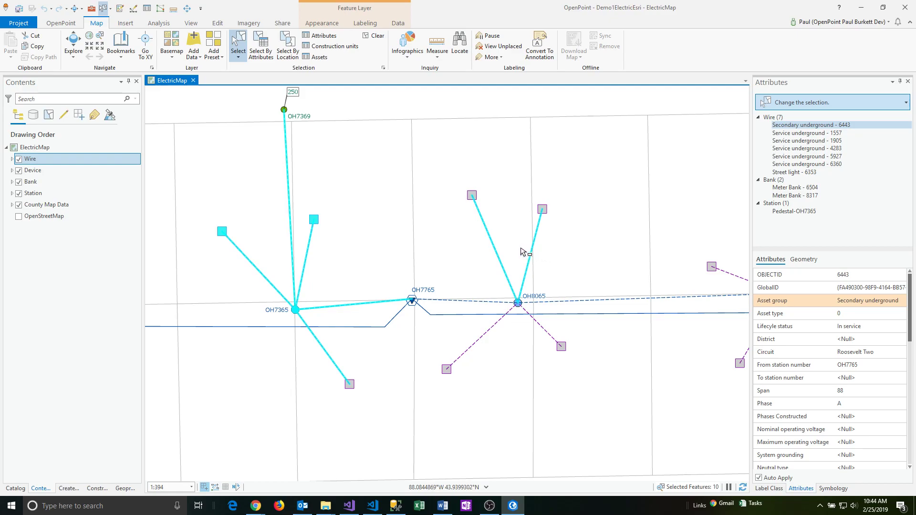
left_click_drag(529, 247, 548, 260)
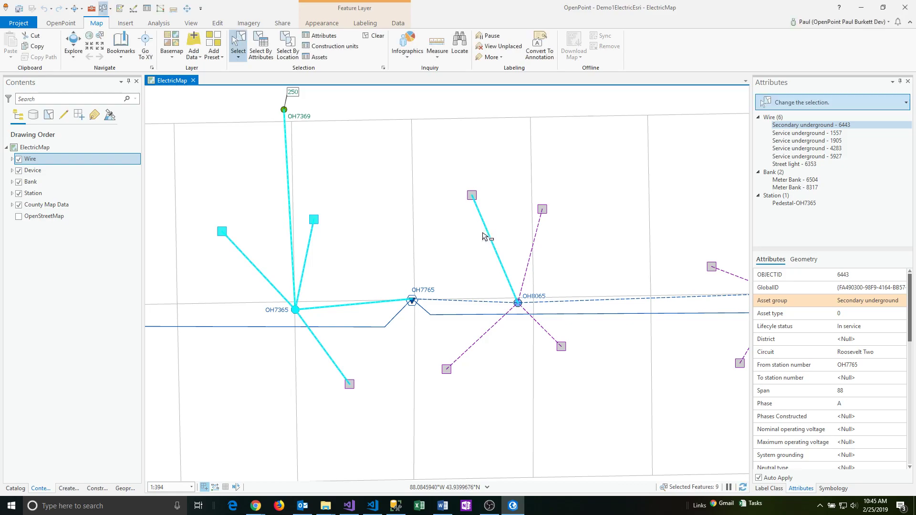
left_click_drag(520, 240, 558, 266)
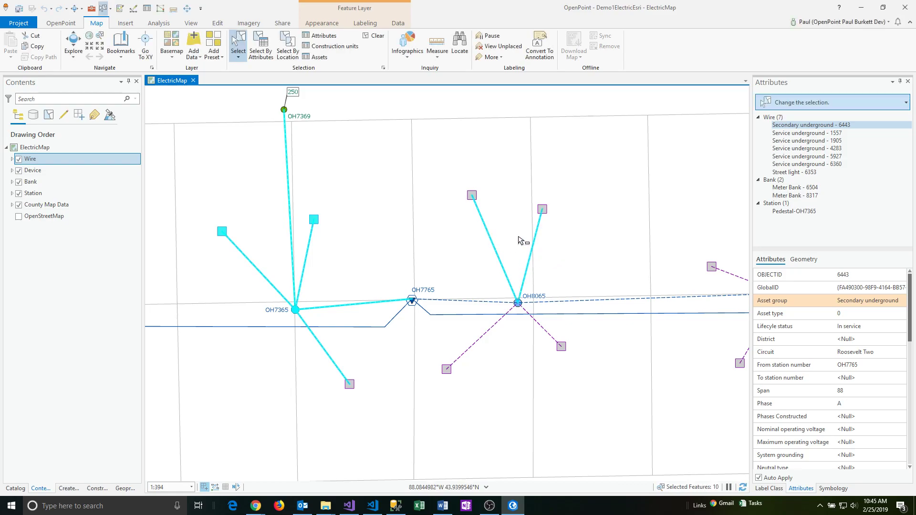
left_click_drag(495, 242, 460, 218)
left_click(460, 237)
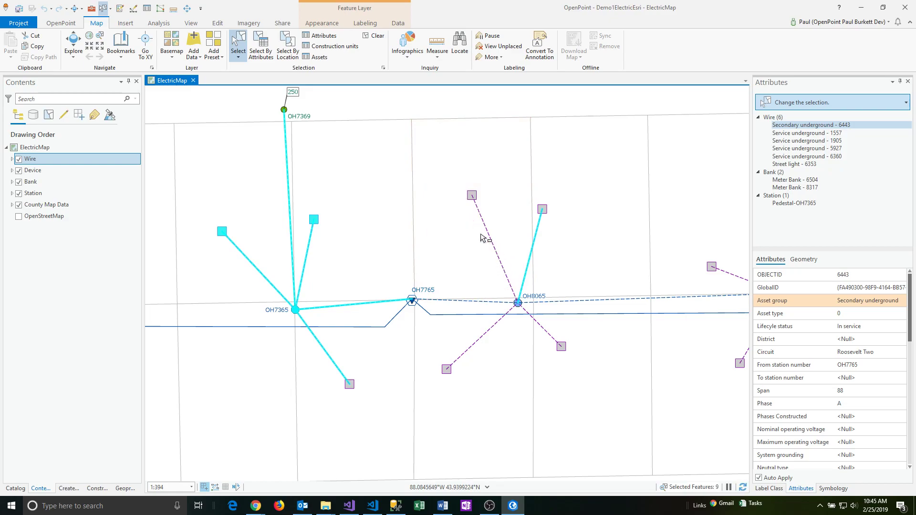
left_click(465, 195)
Clear the selection, briefly select four features near OH8065, then clear it again
right_click(434, 145)
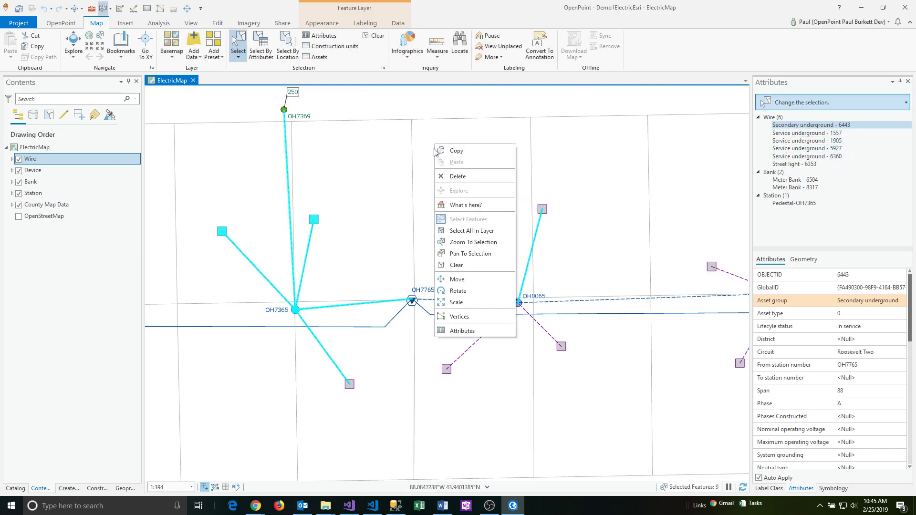
left_click(462, 264)
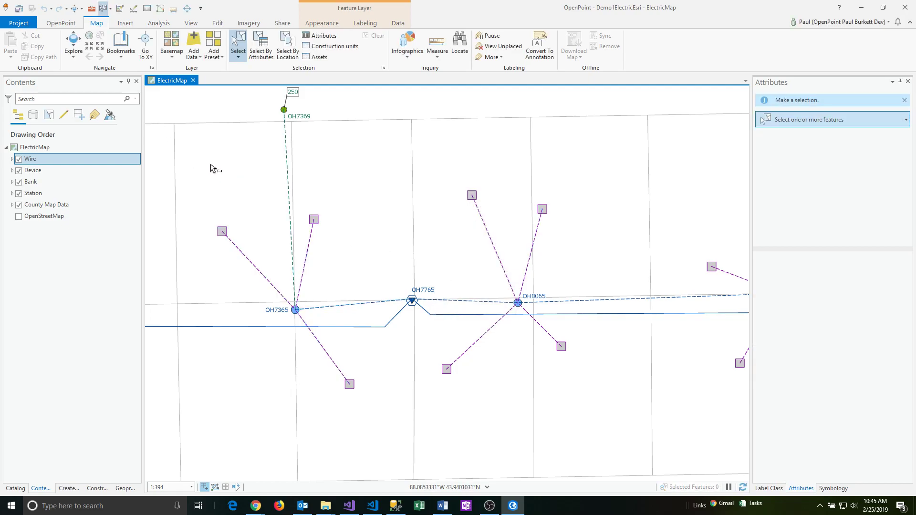
left_click_drag(352, 149, 392, 178)
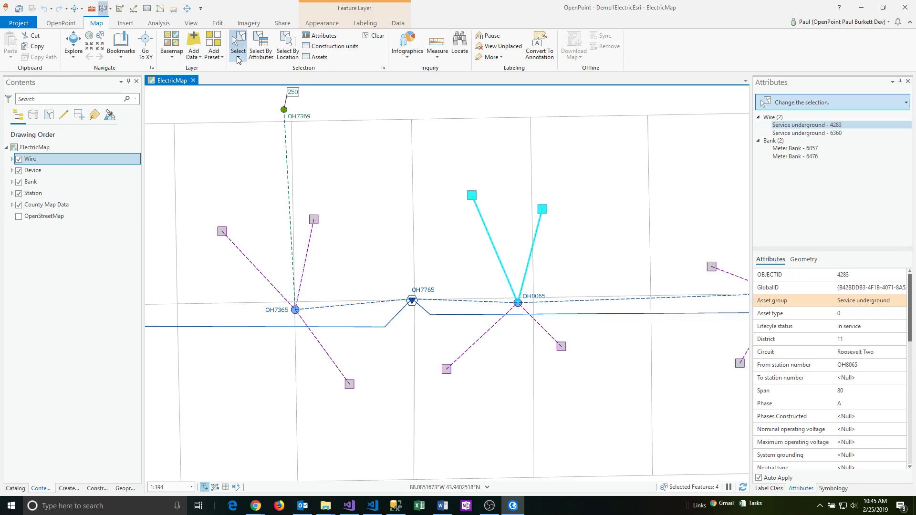
left_click(390, 207)
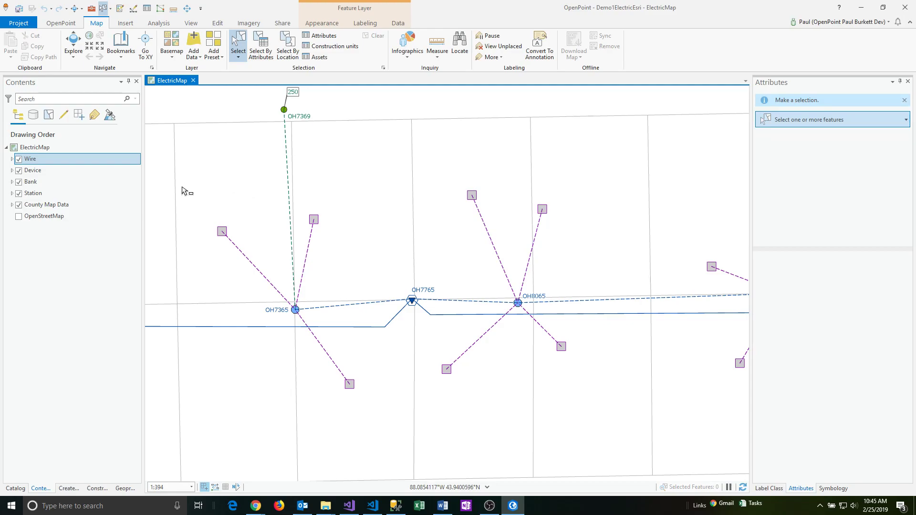
Select the nine features around both stations and highlight wires 1557, 4283 and 5927 together
left_click_drag(205, 181, 578, 266)
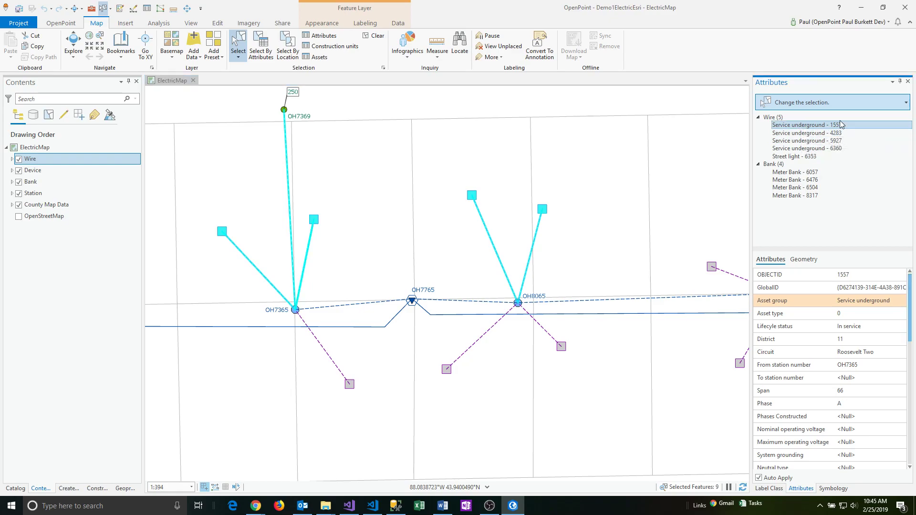
left_click(815, 148)
left_click(815, 141, "shift")
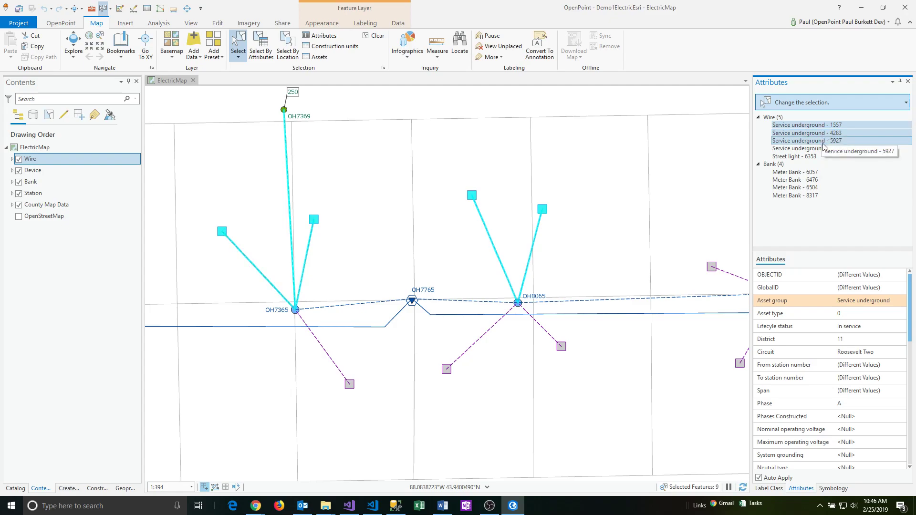
Keep only the three chosen wires selected, then unselect wires 1557 and 4283
right_click(790, 138)
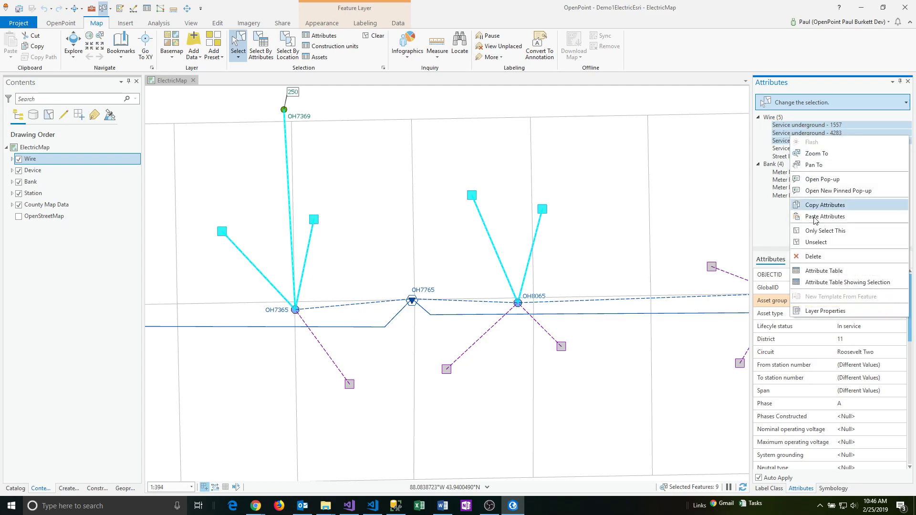
left_click(822, 232)
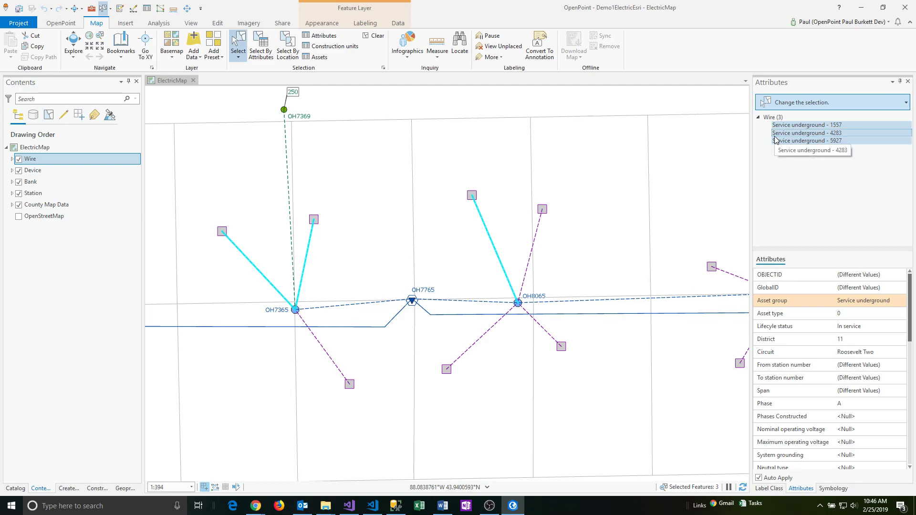
left_click(788, 127)
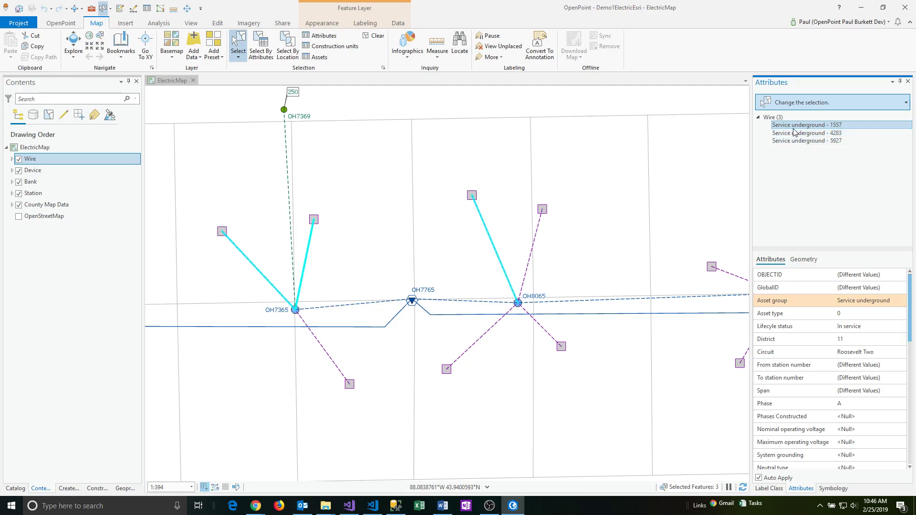
right_click(787, 127)
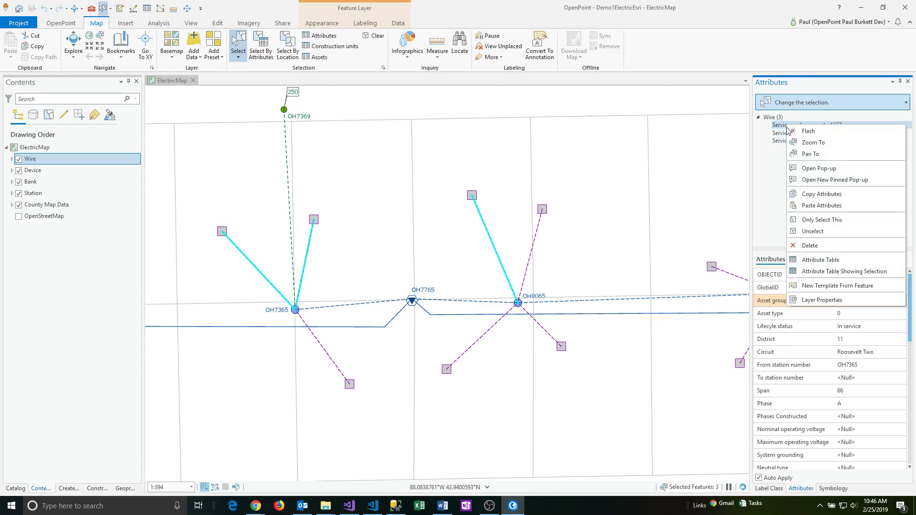
left_click(825, 232)
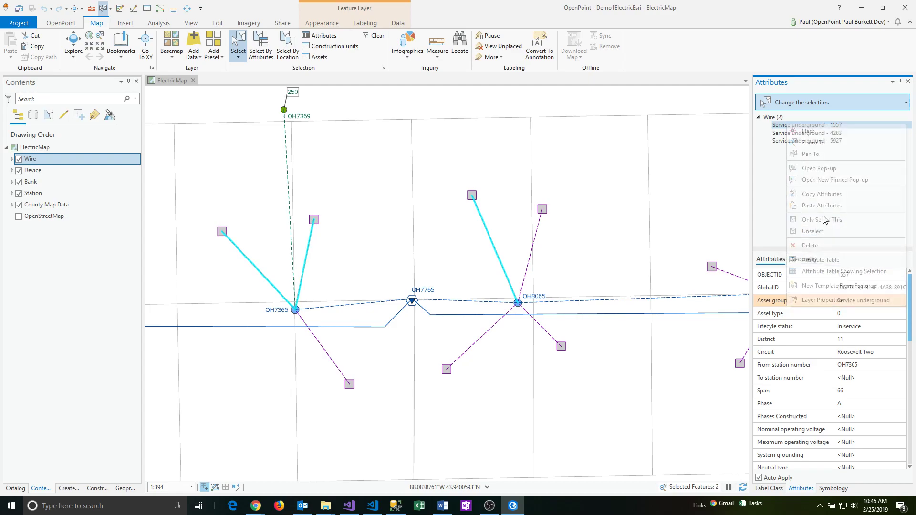
right_click(798, 127)
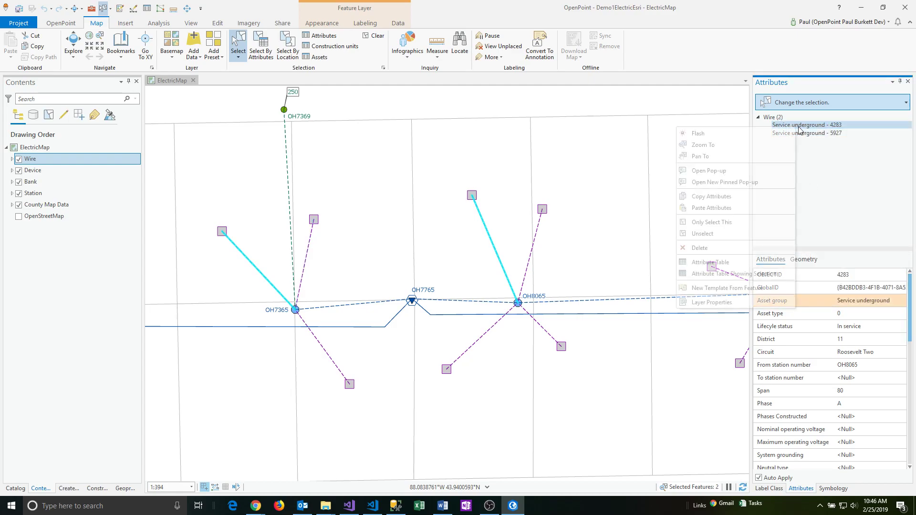
left_click(733, 234)
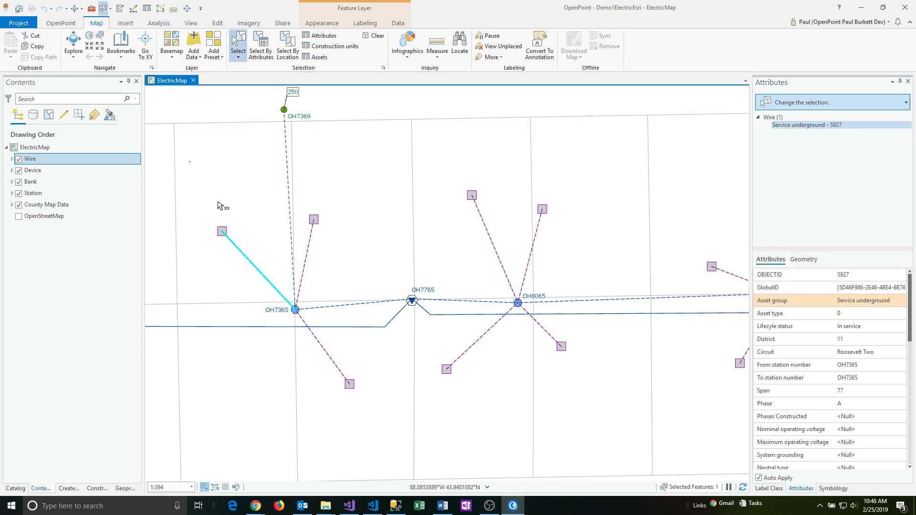
Reselect the features around both stations and unselect the four meter banks
left_click_drag(191, 162, 548, 271)
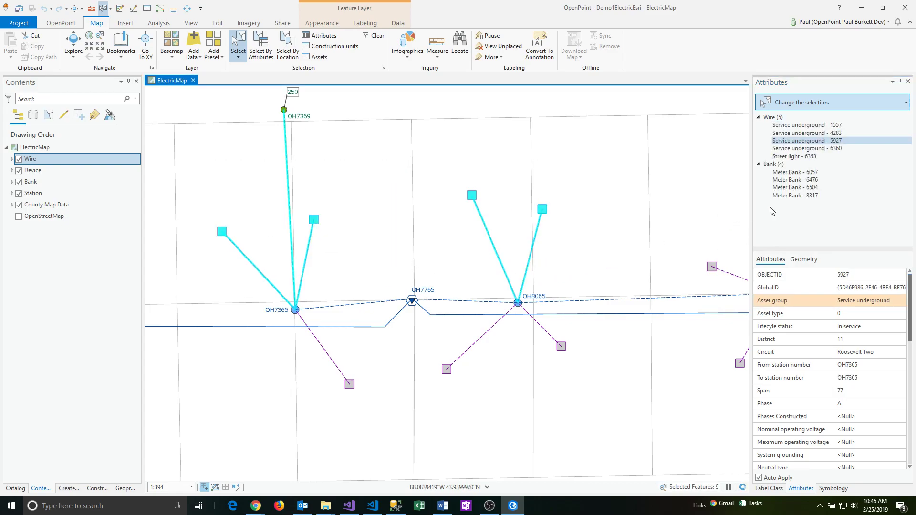
left_click_drag(797, 176, 800, 197)
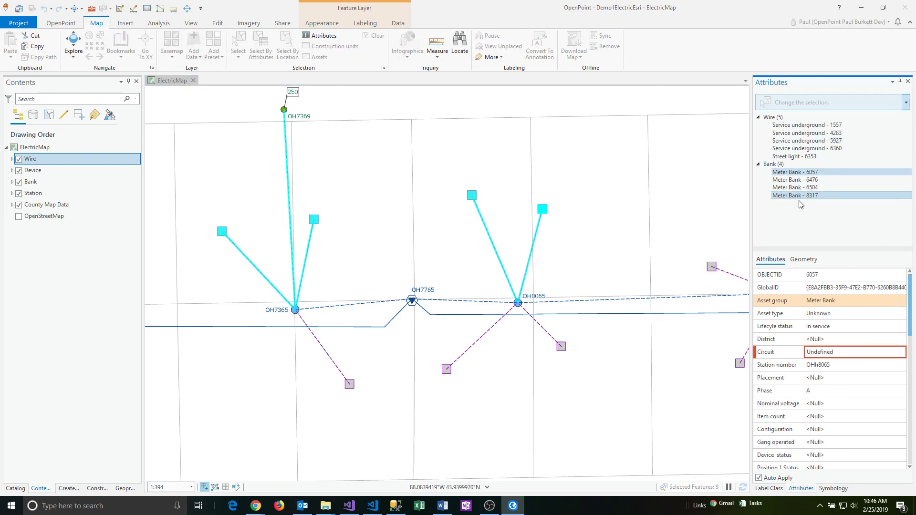
right_click(788, 175)
left_click(821, 282)
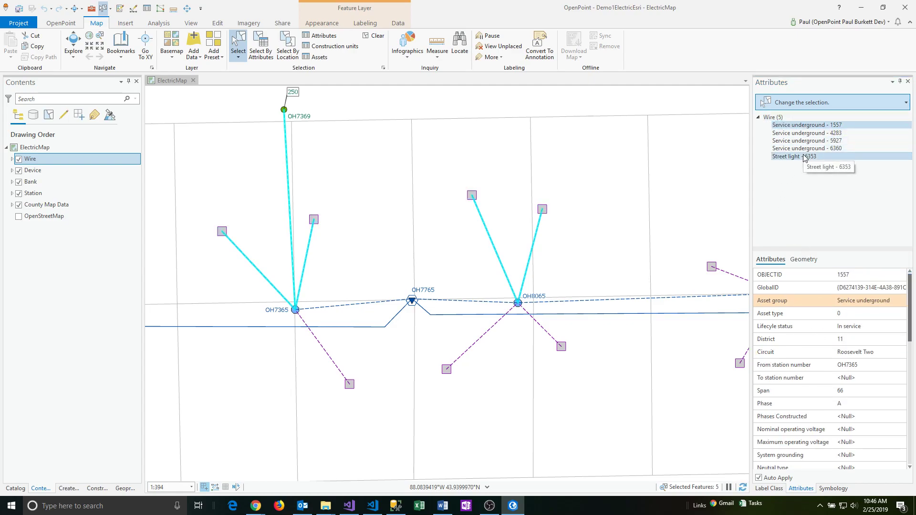
left_click_drag(204, 160, 590, 392)
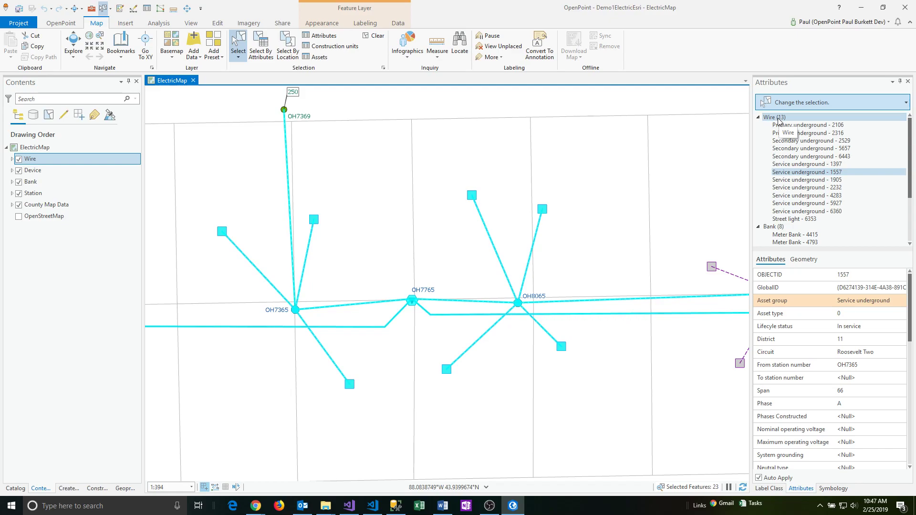
left_click(775, 117)
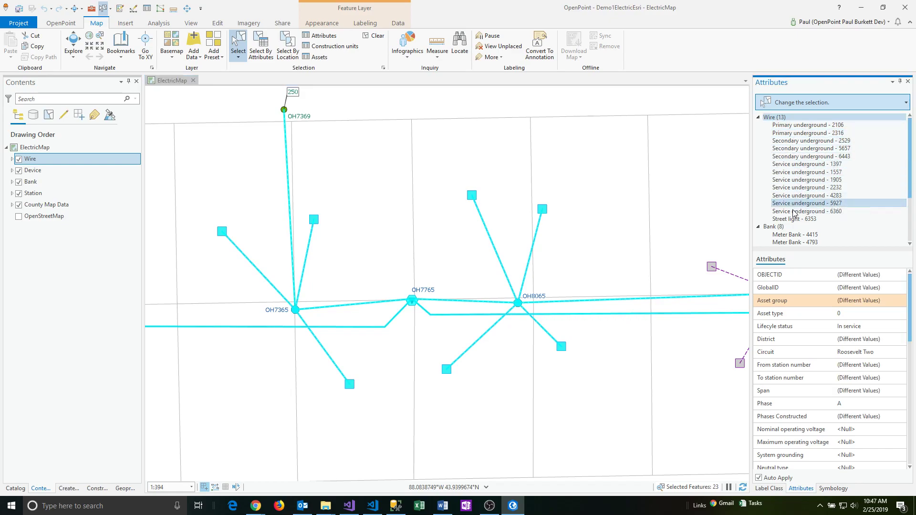
left_click(799, 128)
left_click(800, 133)
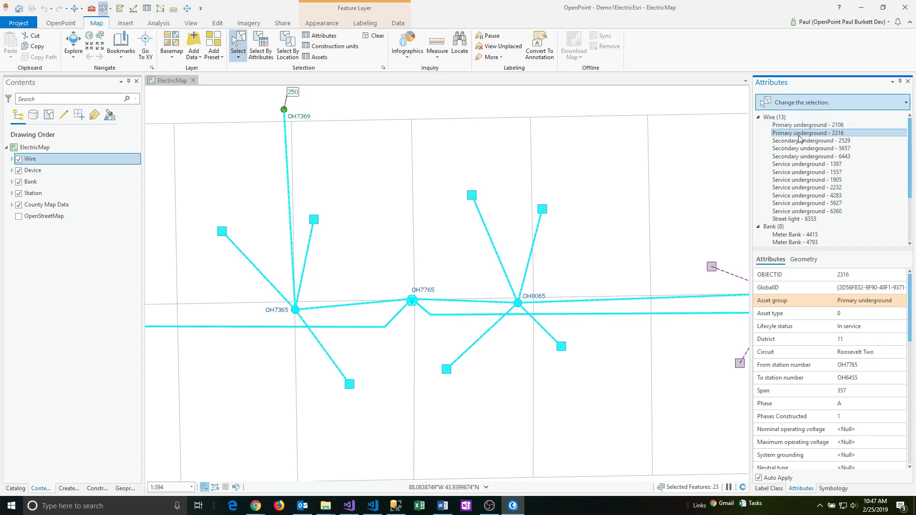
left_click(799, 141)
left_click(799, 148)
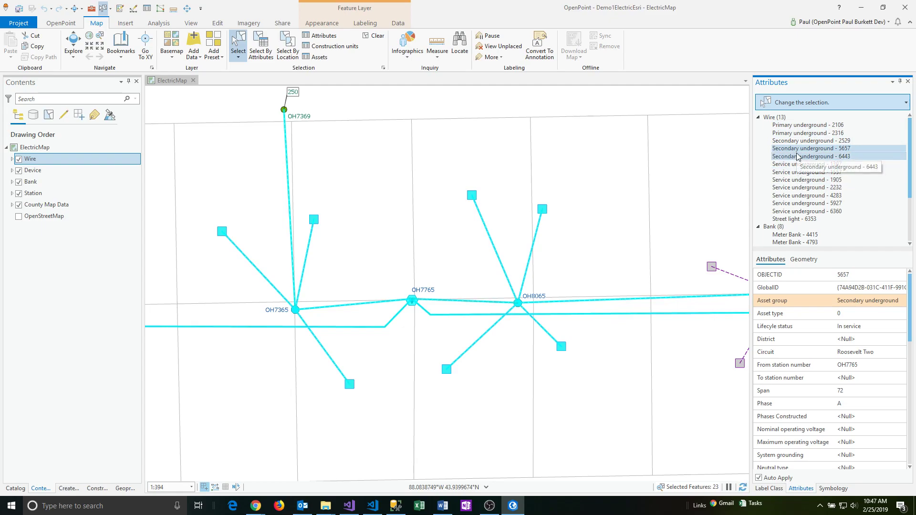
left_click(797, 157)
left_click(796, 165)
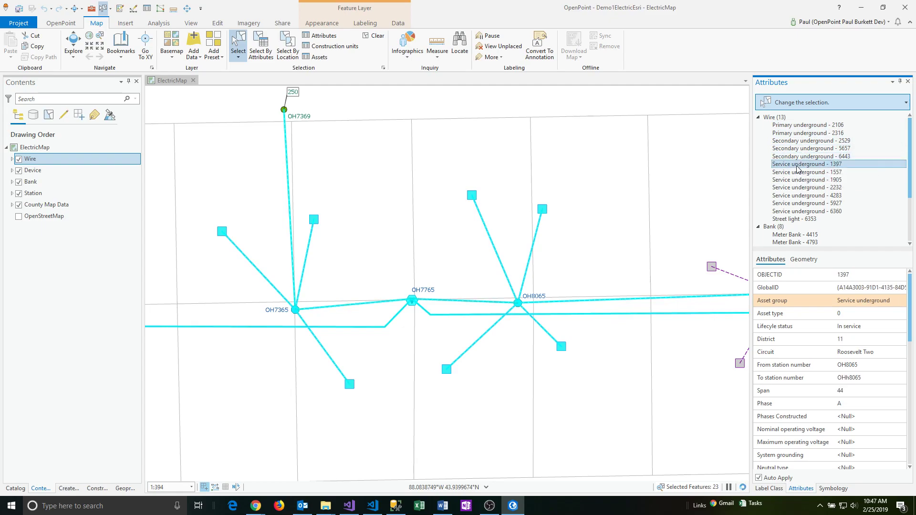
left_click(797, 159)
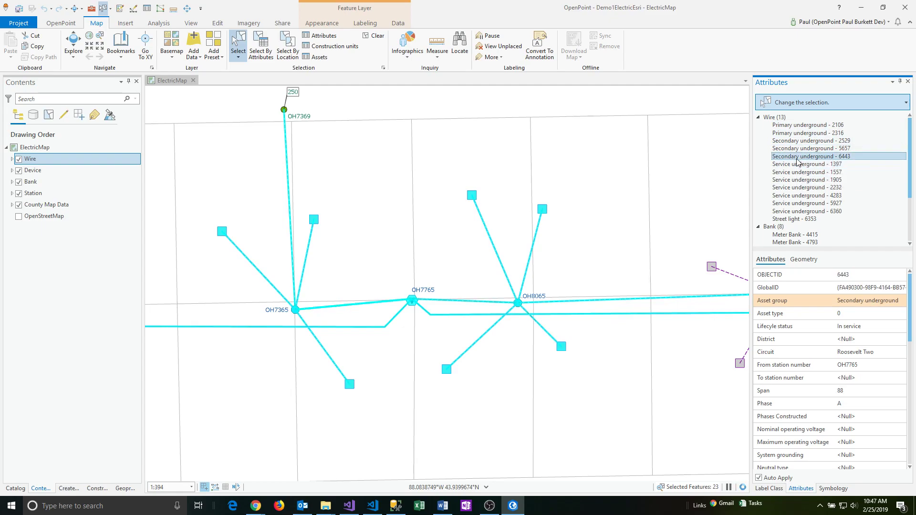
left_click(797, 148)
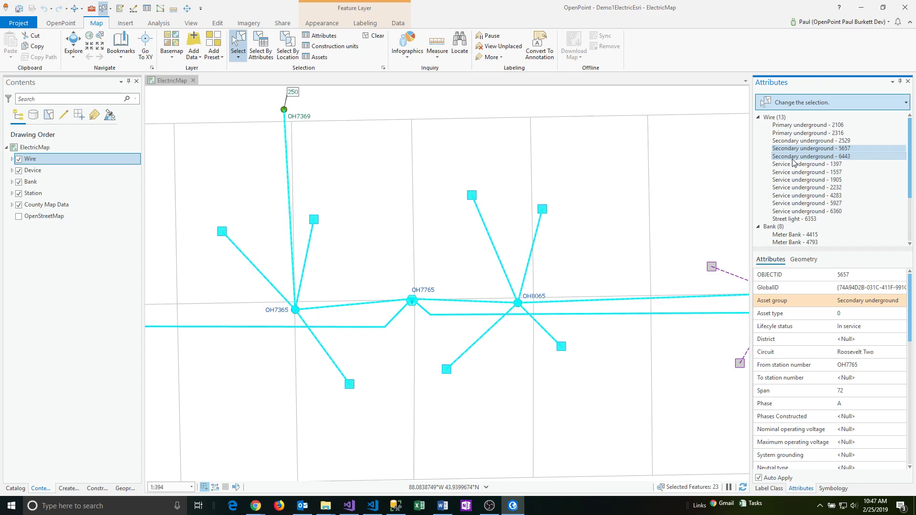
Inspect Primary underground 2106's District choices without changing the value
left_click(805, 150)
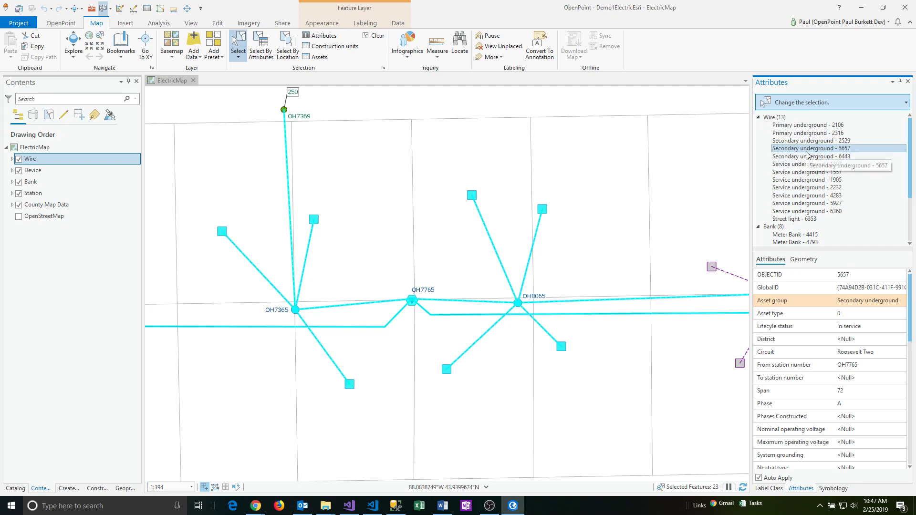
left_click(806, 127)
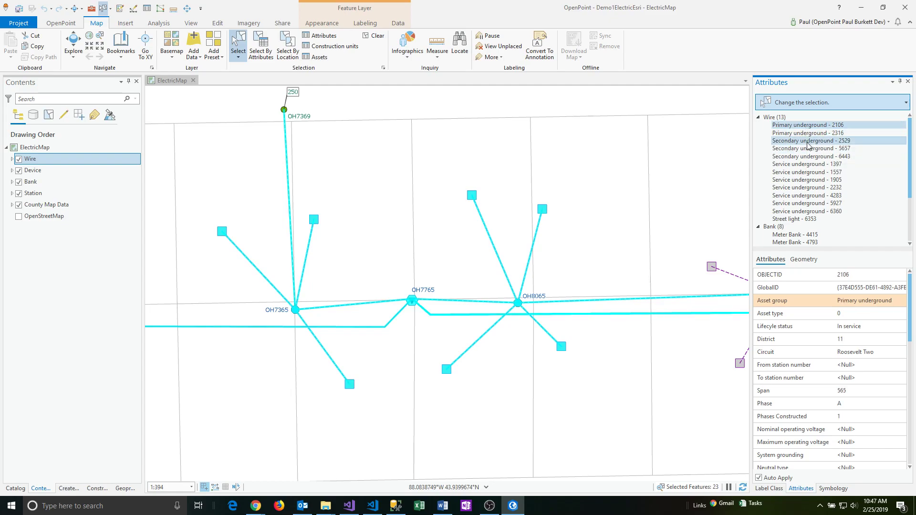
left_click(863, 341)
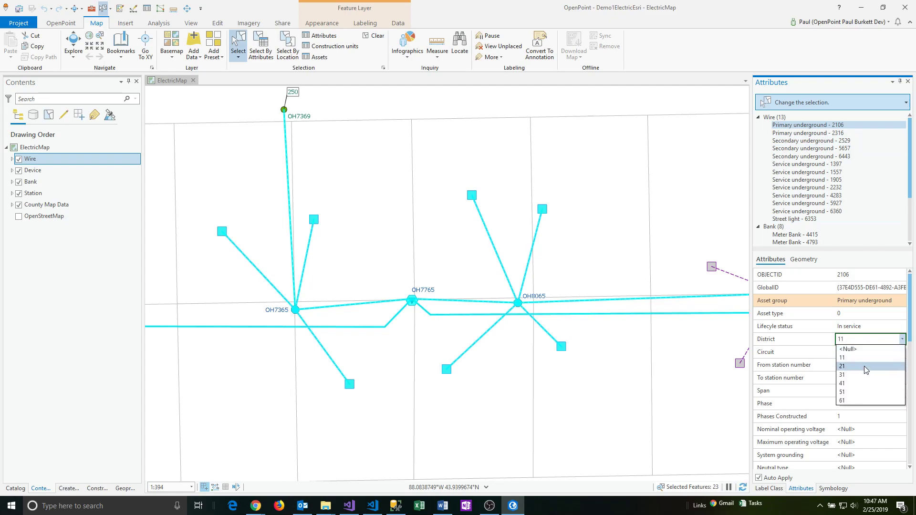
left_click(840, 133)
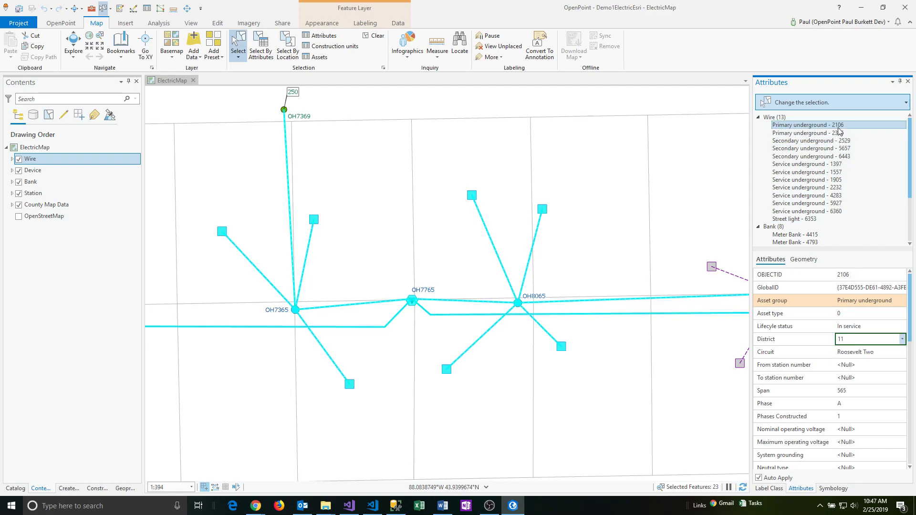
Select wires 2106 through 2232 and set their shared District to 11
left_click(839, 190, "shift")
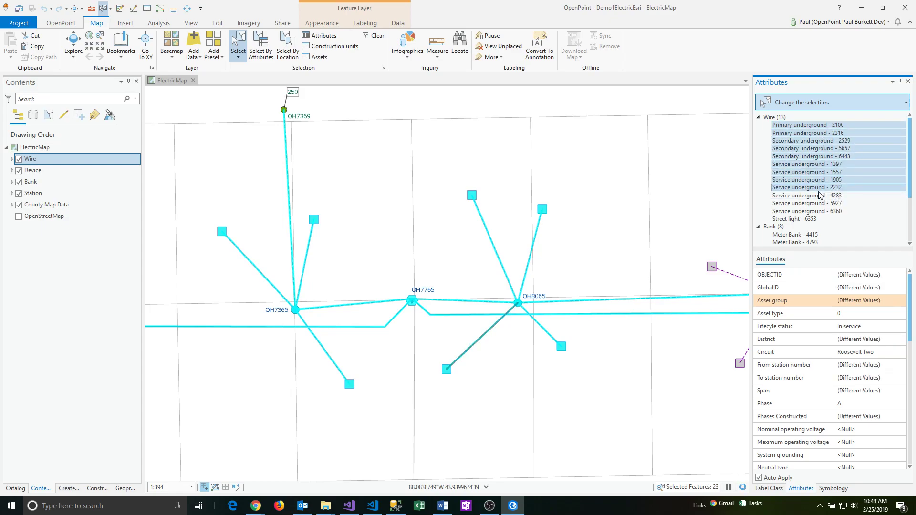
left_click(871, 339)
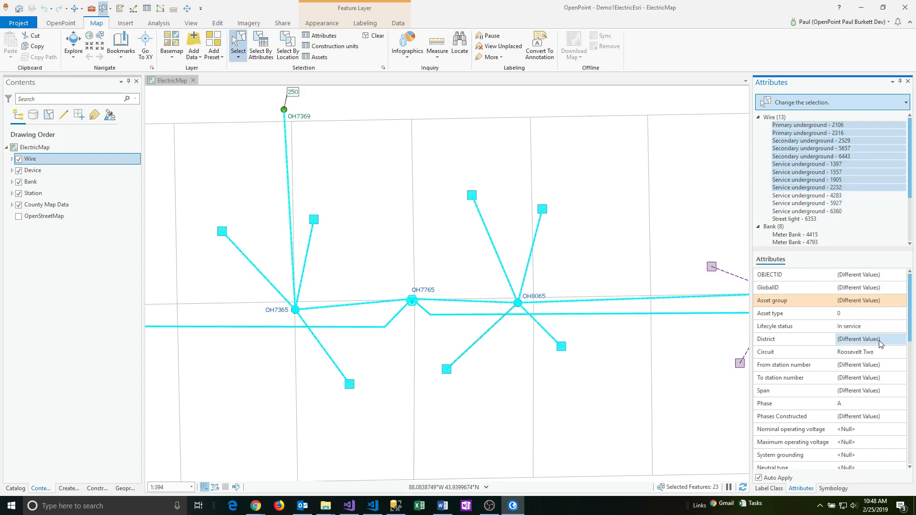
left_click(879, 339)
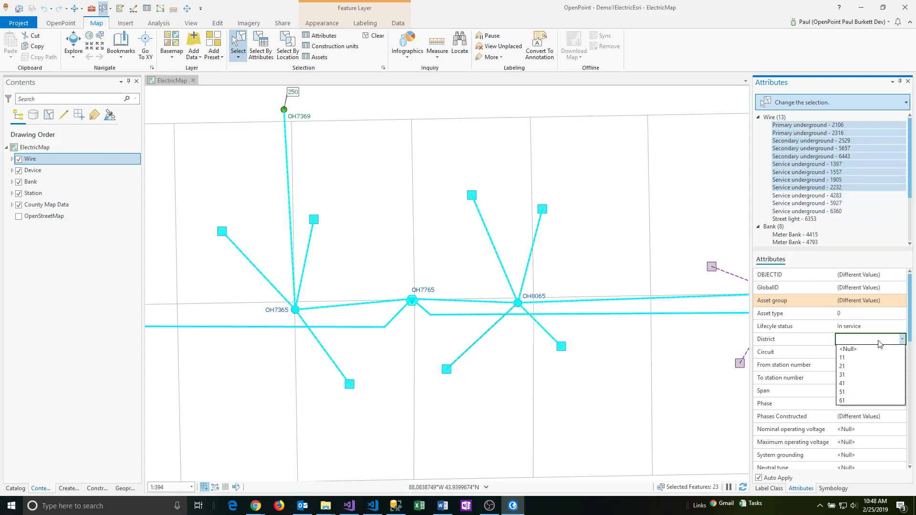
left_click(859, 358)
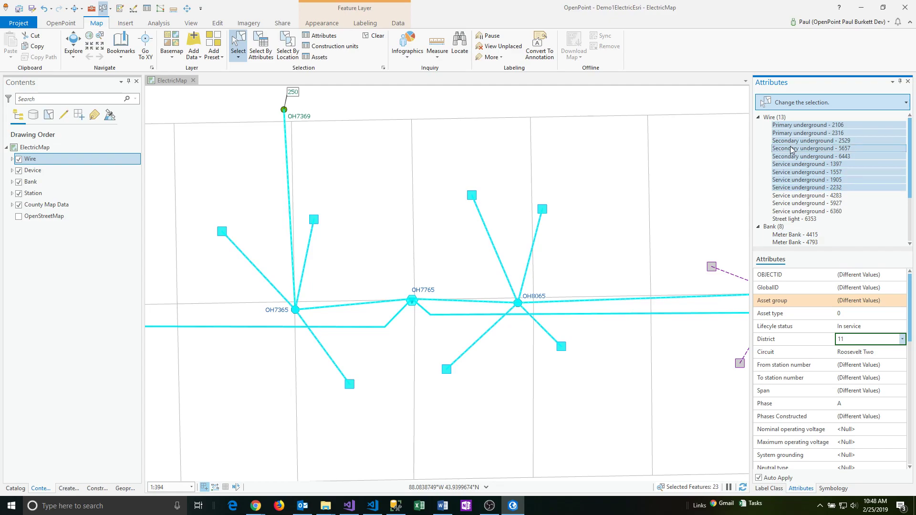
Set District to 21 for all 13 wires in the Wire group
left_click(777, 119)
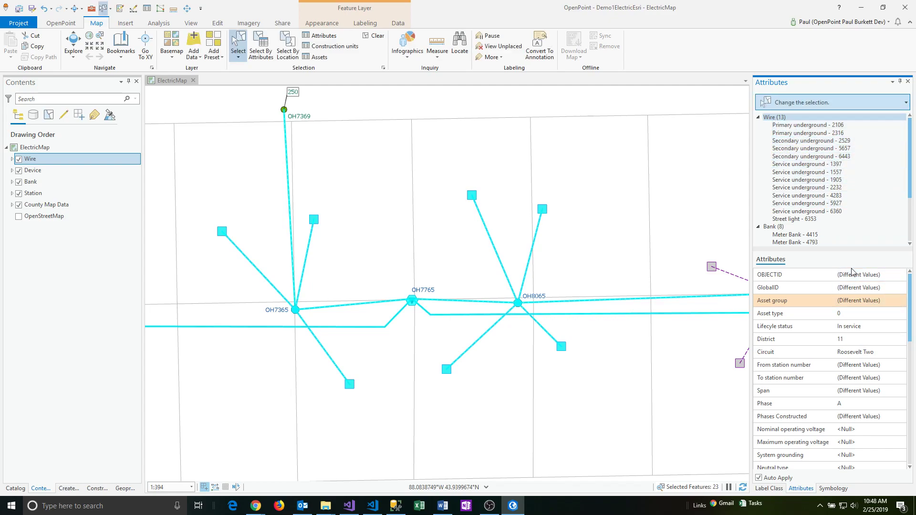
left_click(881, 339)
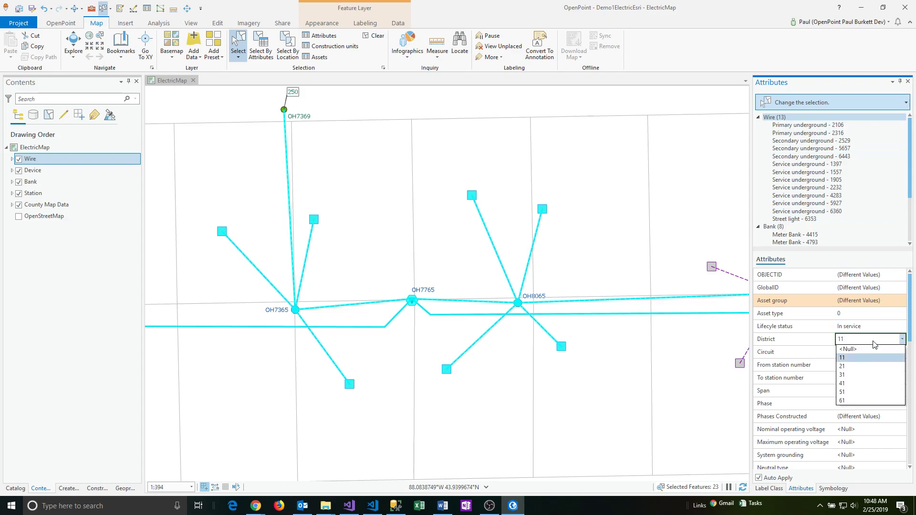
left_click(866, 368)
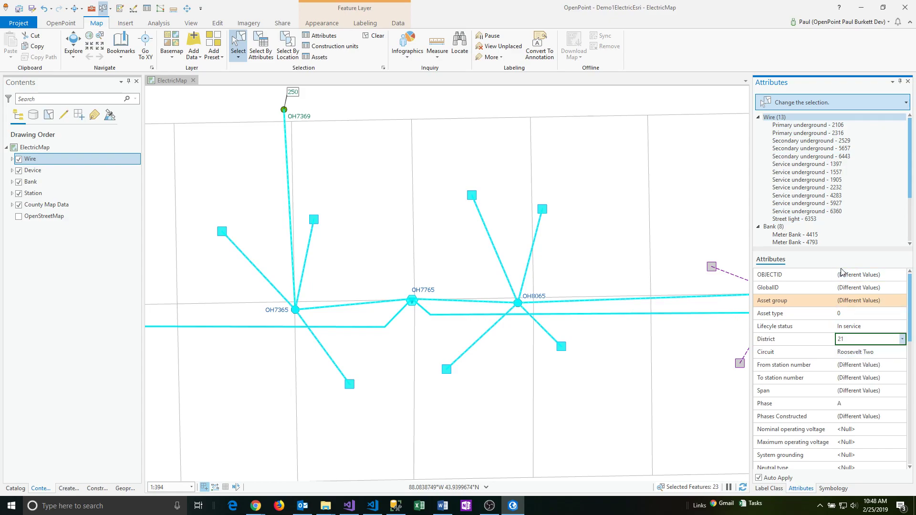
Verify wires 5657, 2106, 6360 and 1905 read District 21, then reselect all 13 wires
left_click(816, 149)
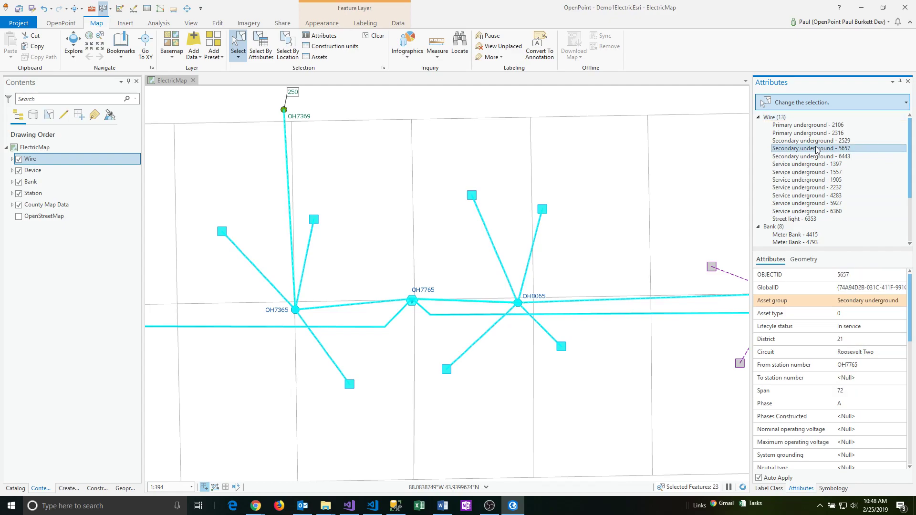
key("Up")
key("Up")
key("Up")
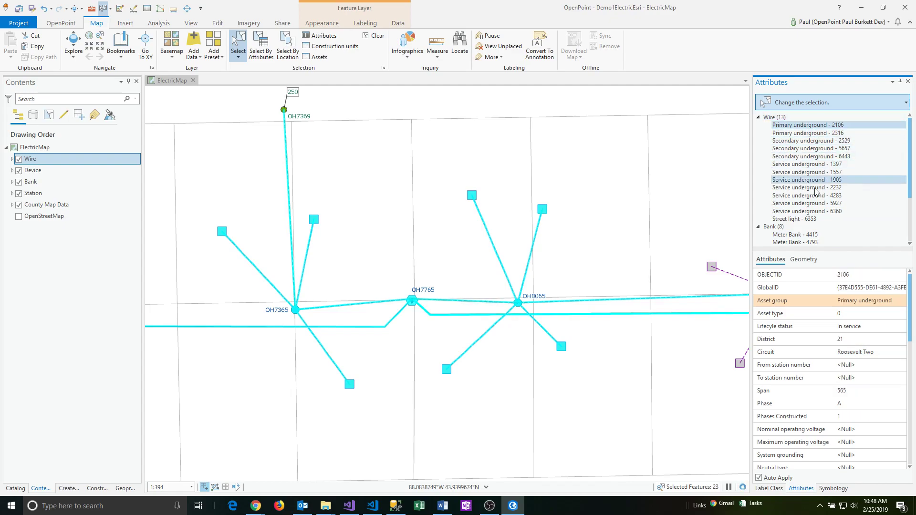
left_click(815, 210)
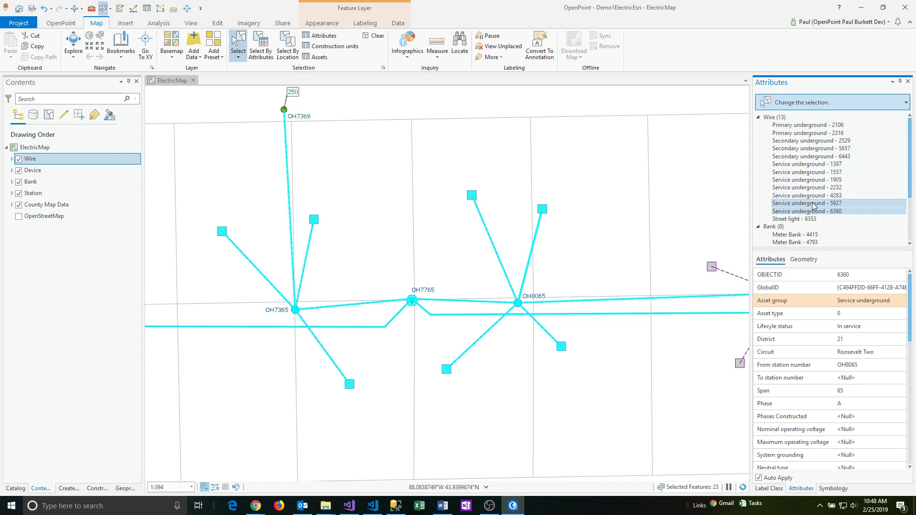
left_click(809, 180)
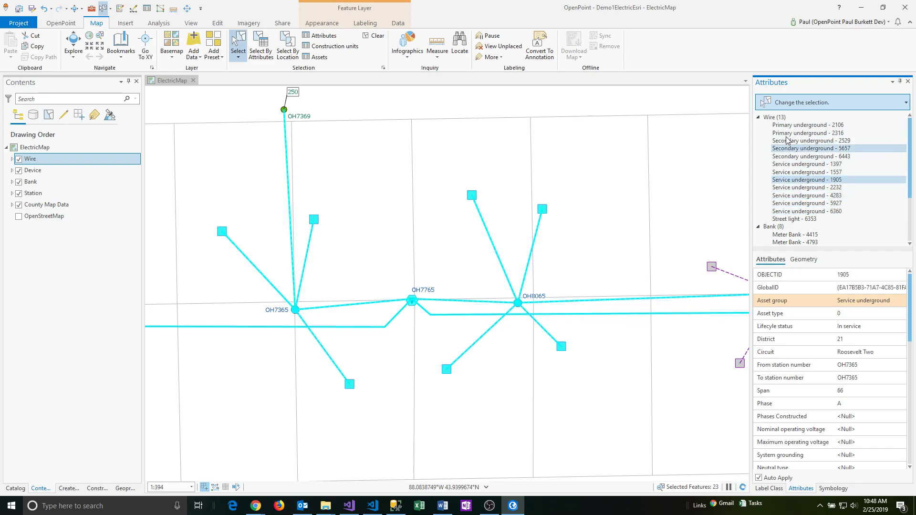
left_click(774, 117)
Change District to 11 for all 13 wires and confirm wire 6443 now reads 11
left_click(848, 339)
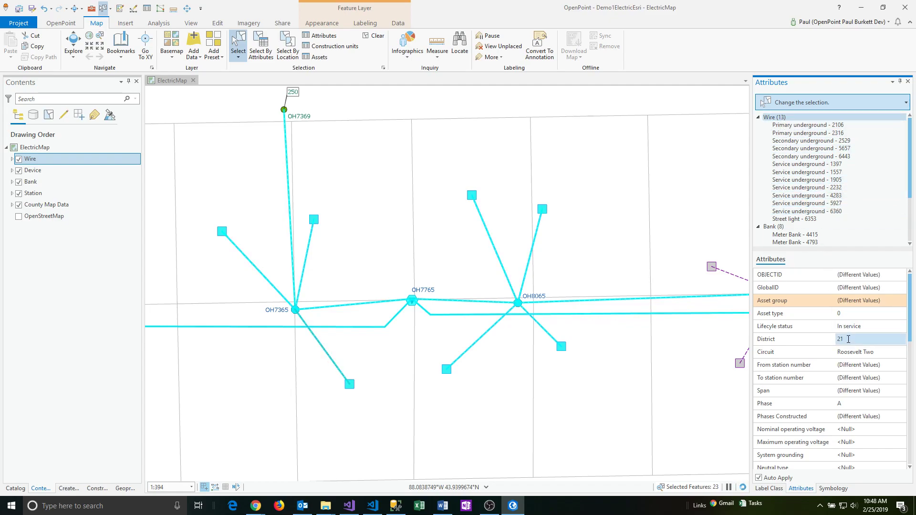
left_click(848, 340)
left_click(848, 351)
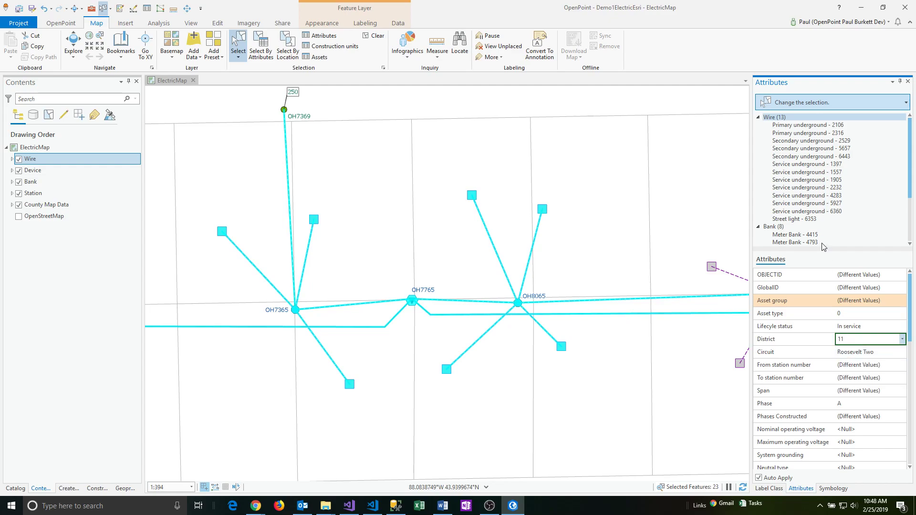
left_click(808, 157)
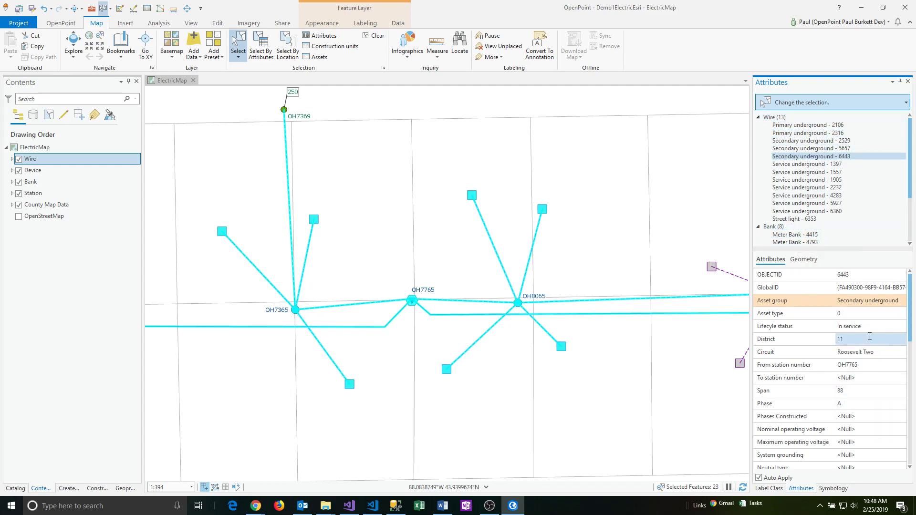
Inspect meter banks 4415 and 4793, which show Circuit Undefined
left_click(806, 234)
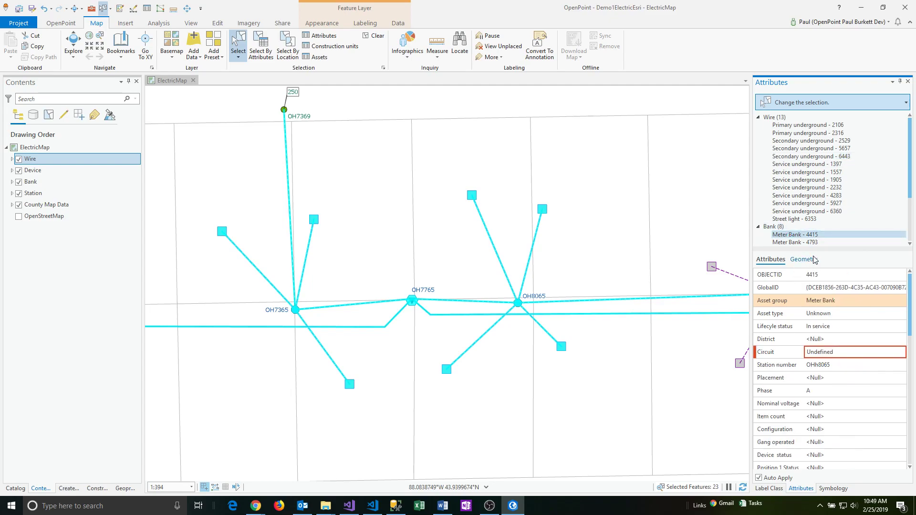
left_click(813, 243, "shift")
left_click(813, 244)
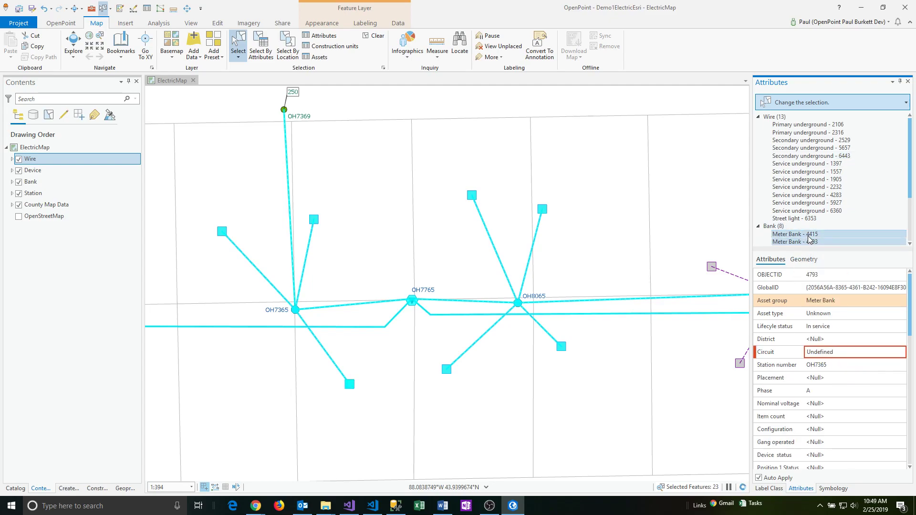
left_click(811, 234)
left_click(815, 243)
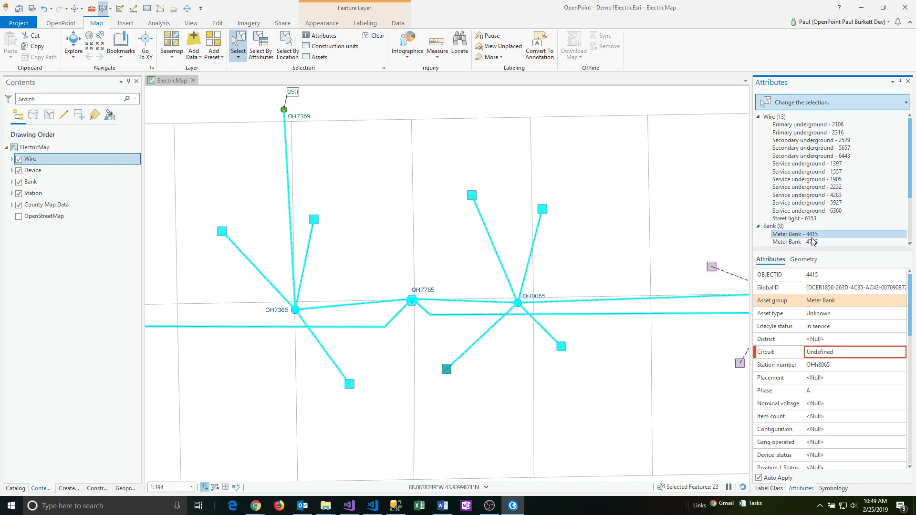
Confirm Service underground 6360 reads District 11, adding wires 5927 and 2232 to the selection
left_click(812, 211)
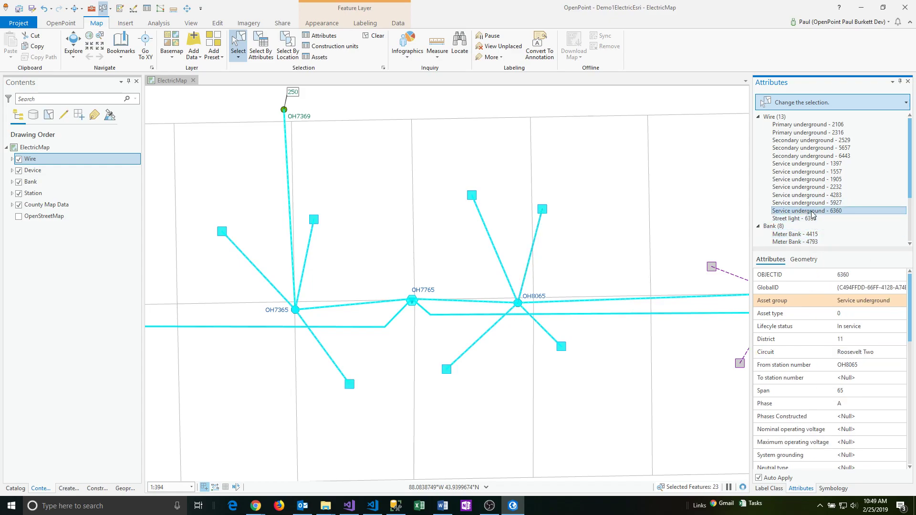
left_click(805, 203, "ctrl")
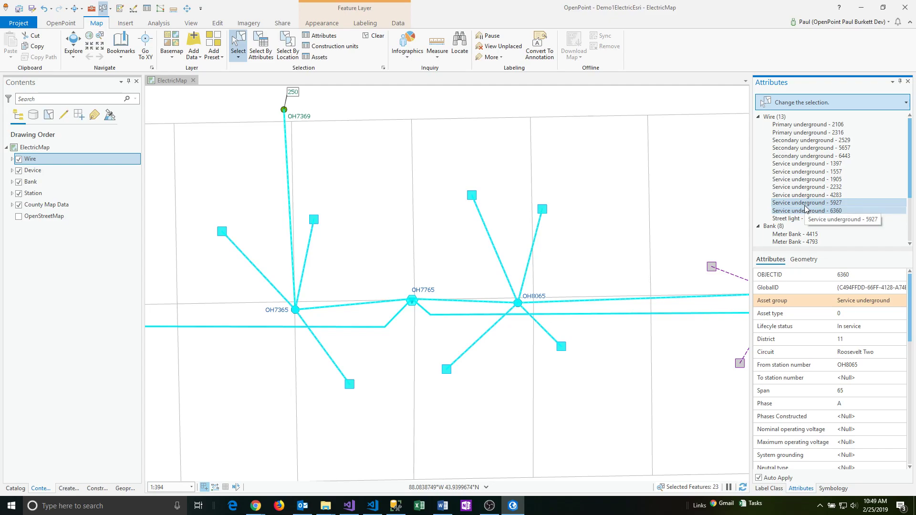
left_click(840, 189, "ctrl")
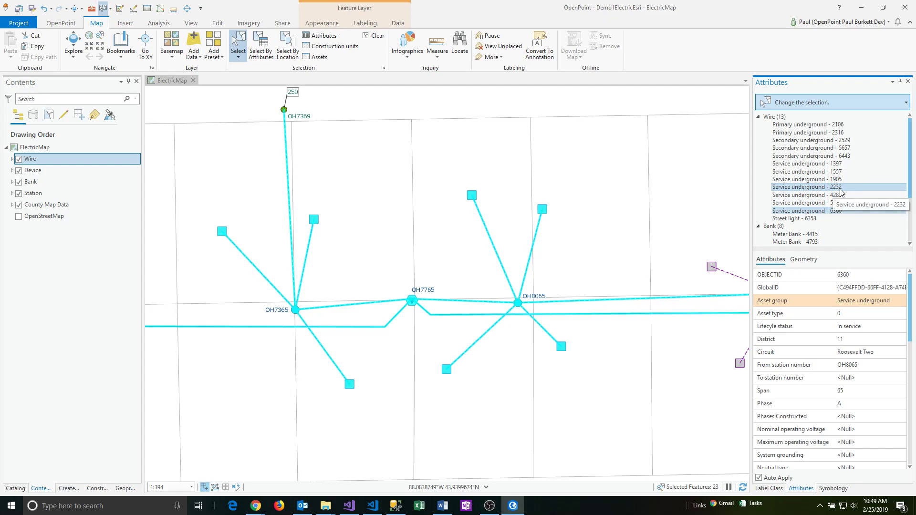